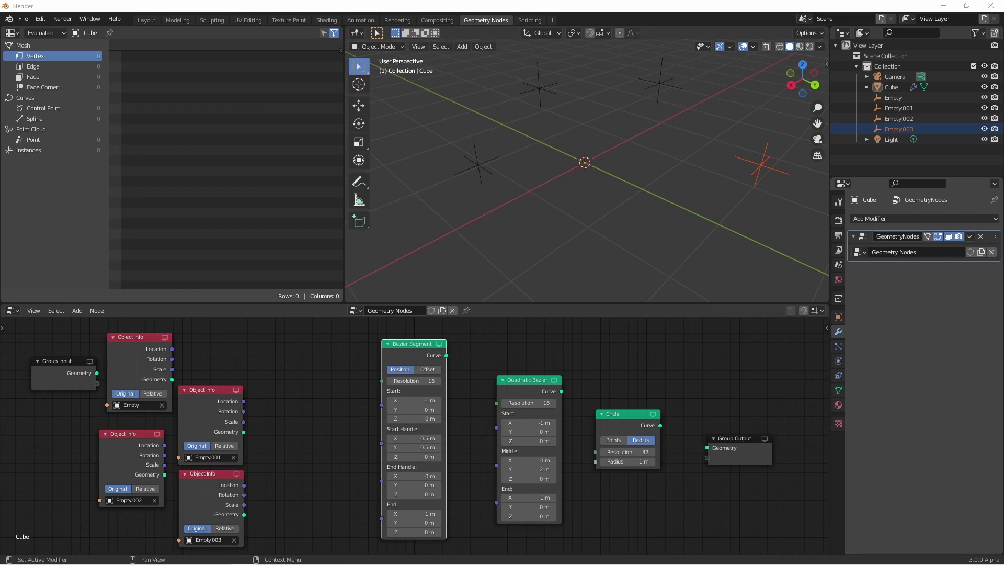
- Wire the Circle node's Curve output into the Group Output's Geometry, showing a 1 m circle
{"action": "left_click_drag", "start_coordinate": [615, 414], "coordinate": [613, 425]}
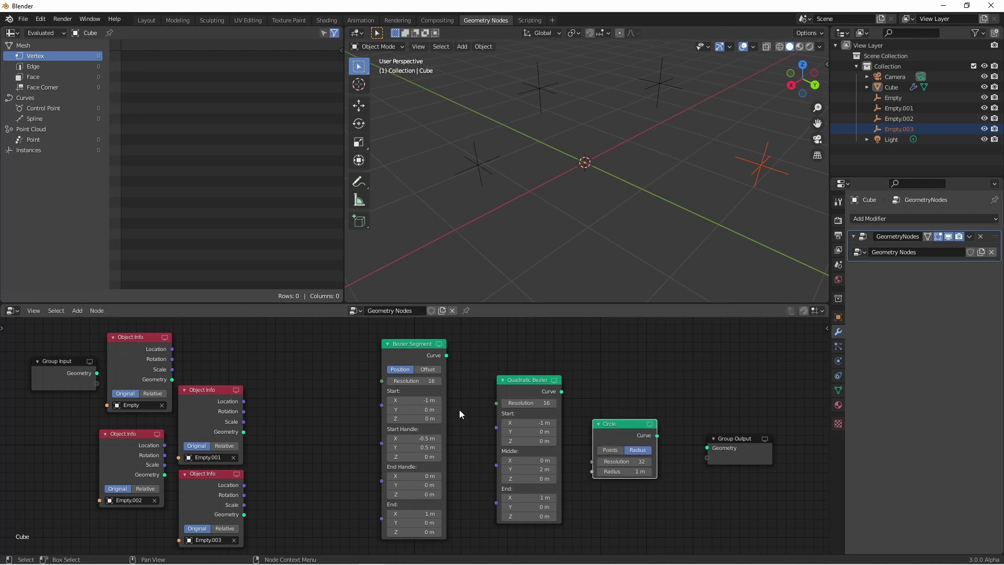
{"action": "key", "text": "shift+a"}
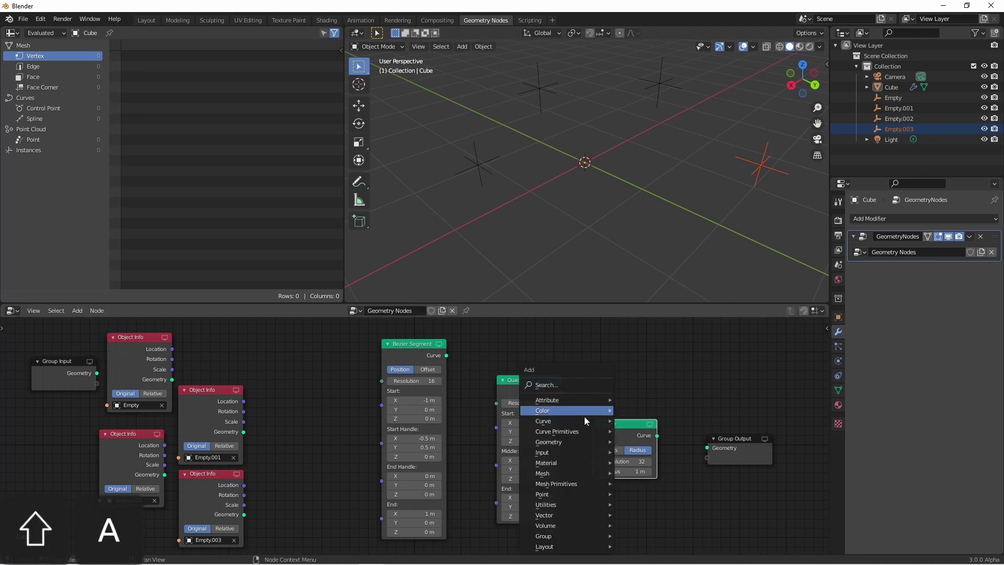
{"action": "mouse_move", "coordinate": [580, 430]}
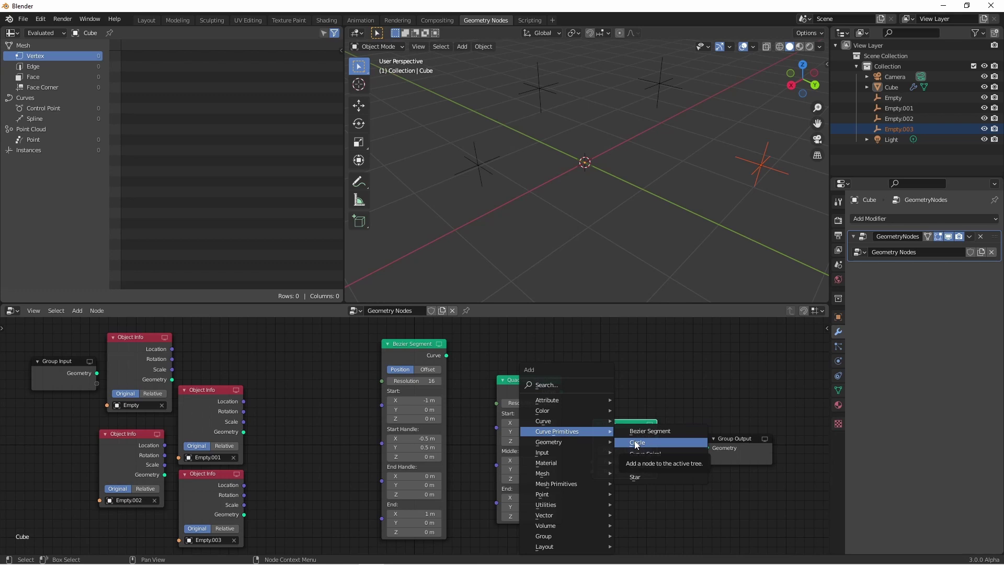
{"action": "key", "text": "Escape"}
{"action": "left_click_drag", "start_coordinate": [658, 435], "coordinate": [707, 447]}
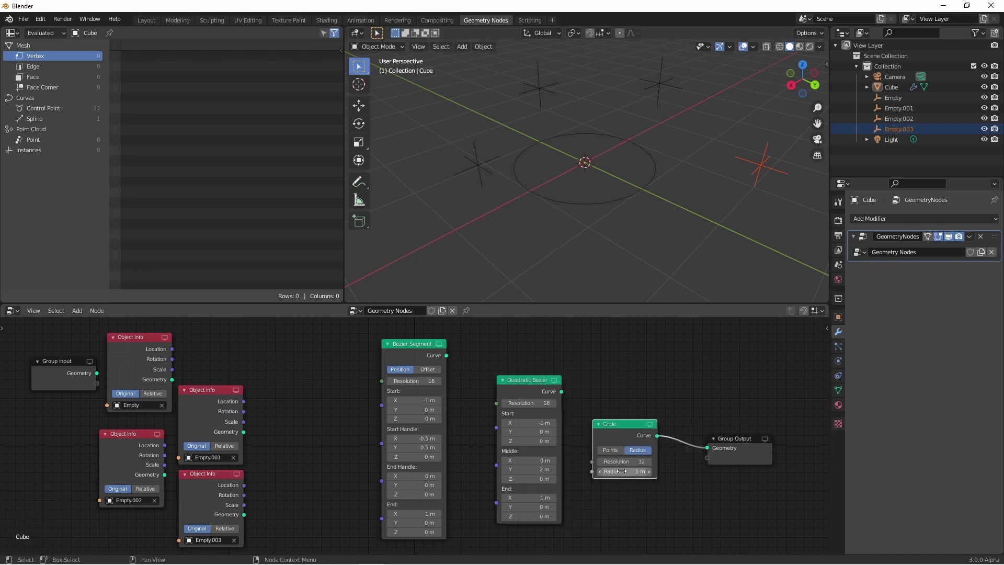
- Set the Circle node's radius to 1.1 m and its resolution to 64
{"action": "left_click_drag", "start_coordinate": [628, 471], "coordinate": [636, 471]}
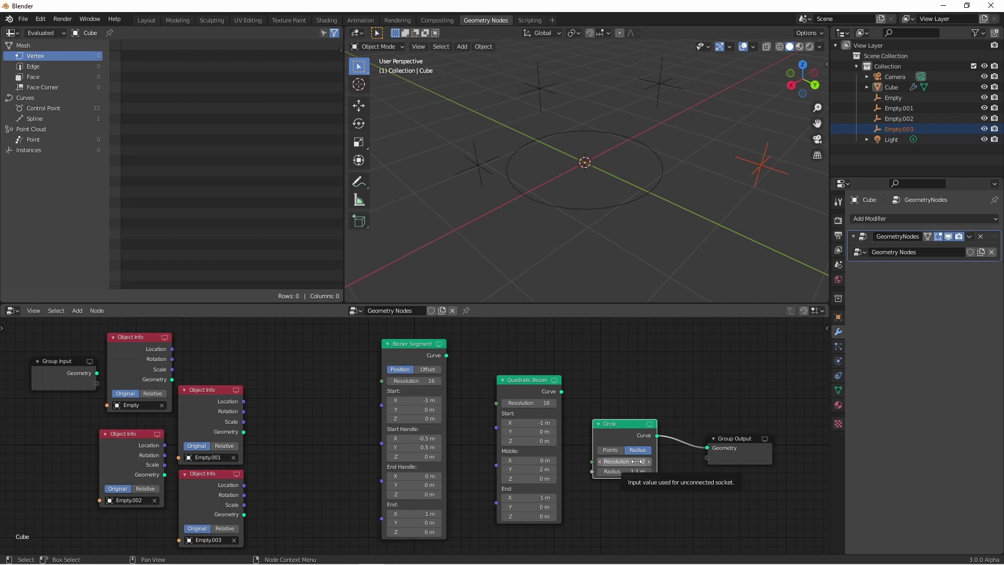
{"action": "mouse_move", "coordinate": [637, 462]}
{"action": "left_mouse_down"}
{"action": "mouse_move", "coordinate": [622, 462]}
{"action": "mouse_move", "coordinate": [649, 460]}
{"action": "left_mouse_up"}
{"action": "left_click", "coordinate": [649, 462]}
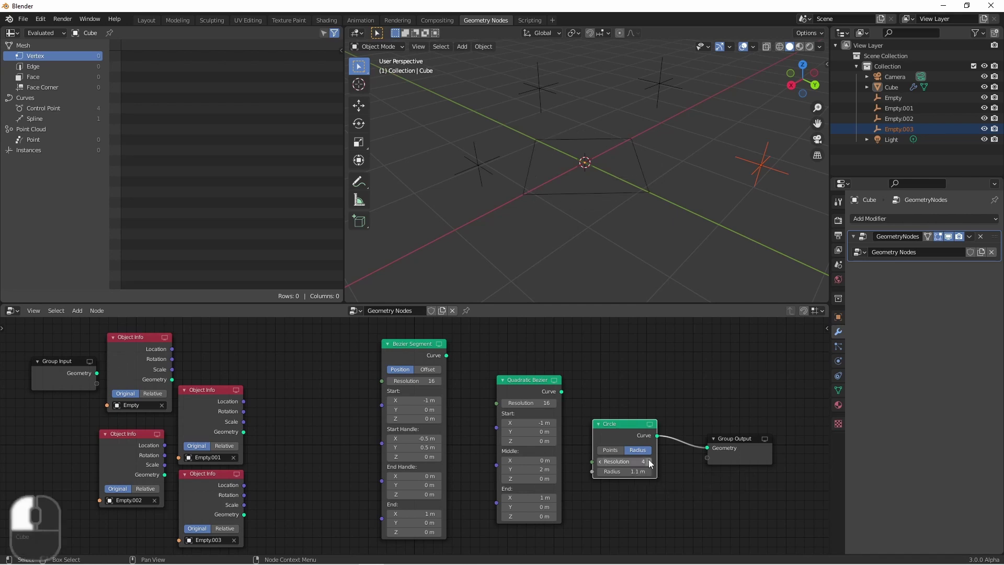
{"action": "left_click", "coordinate": [648, 462]}
{"action": "left_click", "coordinate": [648, 461]}
{"action": "left_click", "coordinate": [648, 461]}
{"action": "left_click", "coordinate": [649, 462]}
{"action": "left_click", "coordinate": [648, 461]}
{"action": "left_click", "coordinate": [648, 462]}
{"action": "double_click", "coordinate": [648, 461]}
{"action": "type", "text": "64"}
{"action": "key", "text": "Return"}
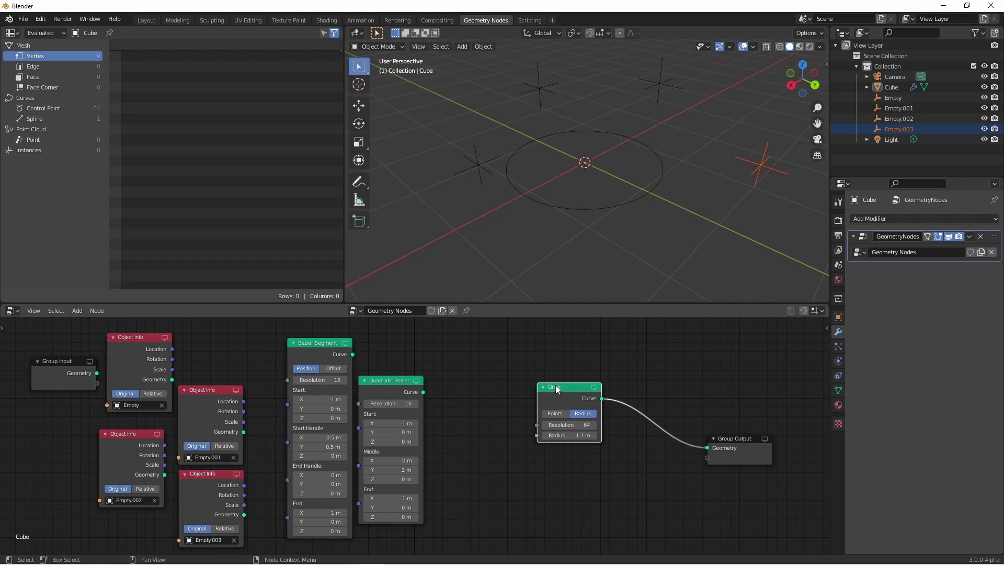
- Duplicate the Circle as a 0.25 m profile and sweep the main circle through Curve to Mesh
{"action": "key", "text": "shift+d"}
{"action": "left_click", "coordinate": [554, 461]}
{"action": "key", "text": "shift+a"}
{"action": "mouse_move", "coordinate": [631, 440]}
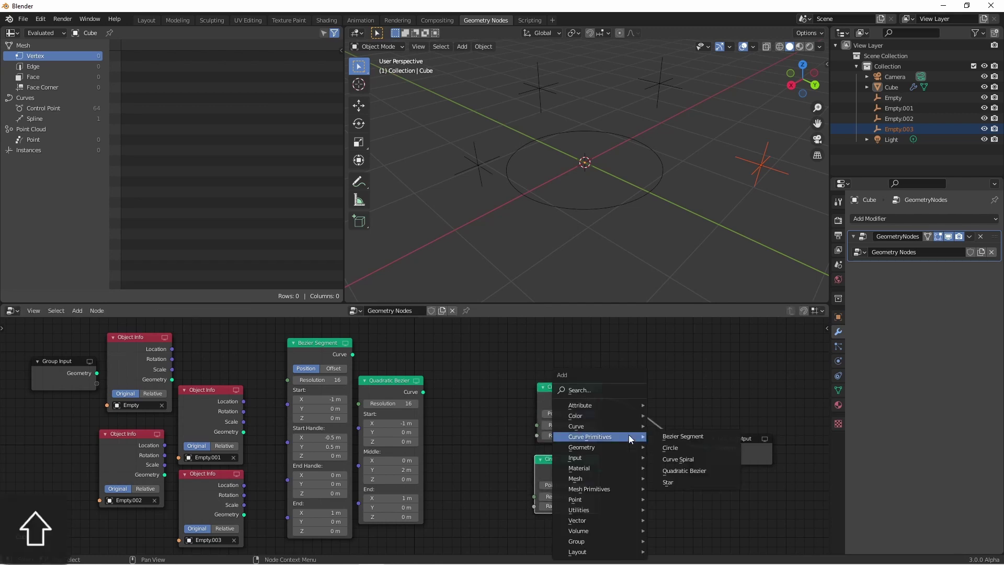
{"action": "left_click", "coordinate": [686, 436]}
{"action": "left_click", "coordinate": [672, 450]}
{"action": "left_click_drag", "start_coordinate": [599, 470], "coordinate": [639, 464]}
{"action": "double_click", "coordinate": [567, 506]}
{"action": "type", "text": "0.25"}
{"action": "key", "text": "Return"}
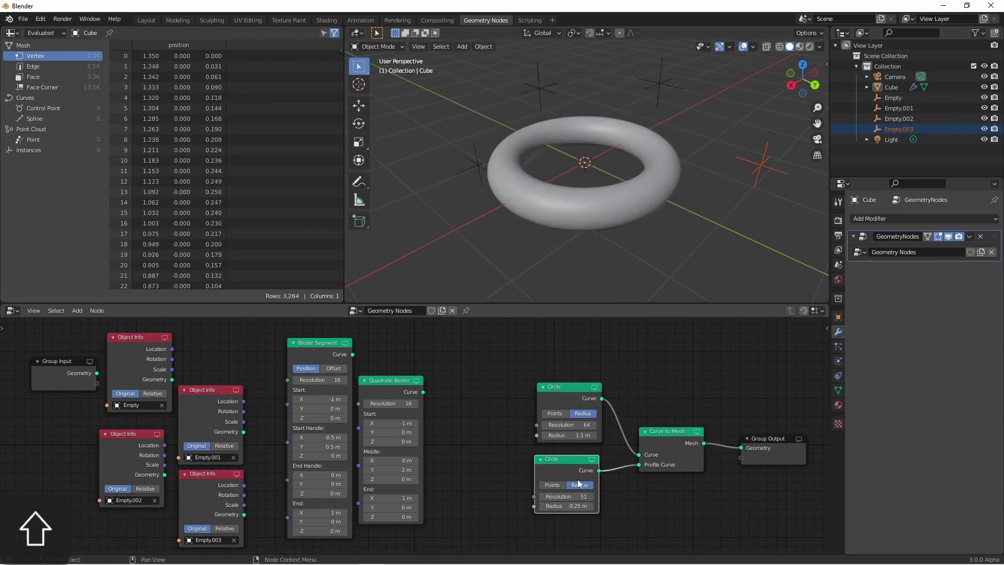
- Try path resolutions 3 and 6 and profile resolution 4, then undo back to the plain circle
{"action": "double_click", "coordinate": [570, 424]}
{"action": "type", "text": "3"}
{"action": "key", "text": "Return"}
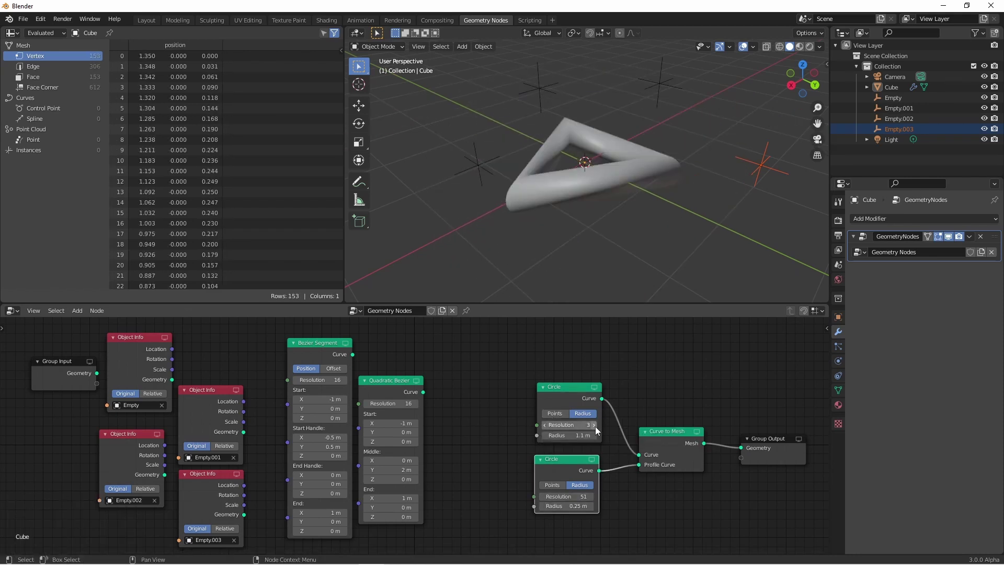
{"action": "left_click_drag", "start_coordinate": [596, 429], "coordinate": [609, 431]}
{"action": "double_click", "coordinate": [568, 497]}
{"action": "type", "text": "4"}
{"action": "key", "text": "Return"}
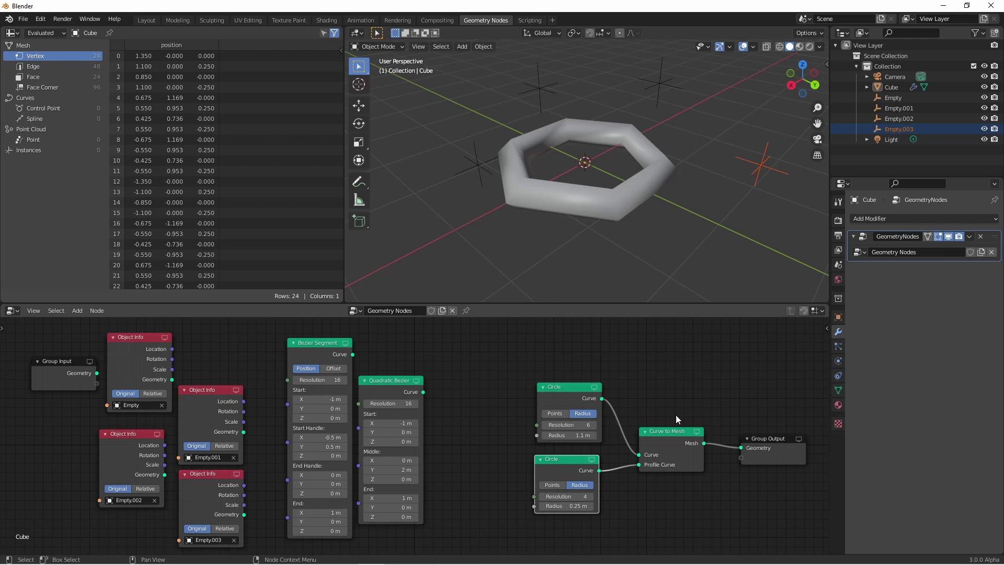
{"action": "key", "text": "ctrl+z"}
{"action": "key", "text": "ctrl+z"}
{"action": "key", "text": "ctrl+z"}
{"action": "key", "text": "ctrl+z"}
{"action": "key", "text": "ctrl+z"}
{"action": "key", "text": "ctrl+z"}
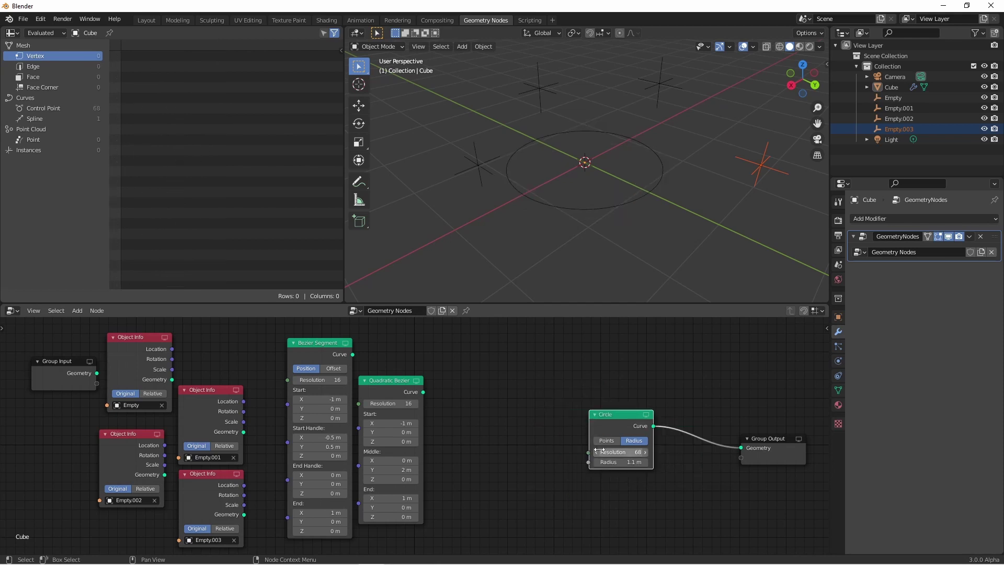
- Switch the Circle node to Points mode and arrange the three Object Info nodes beside it
{"action": "left_click", "coordinate": [604, 441]}
{"action": "left_click_drag", "start_coordinate": [600, 414], "coordinate": [585, 353]}
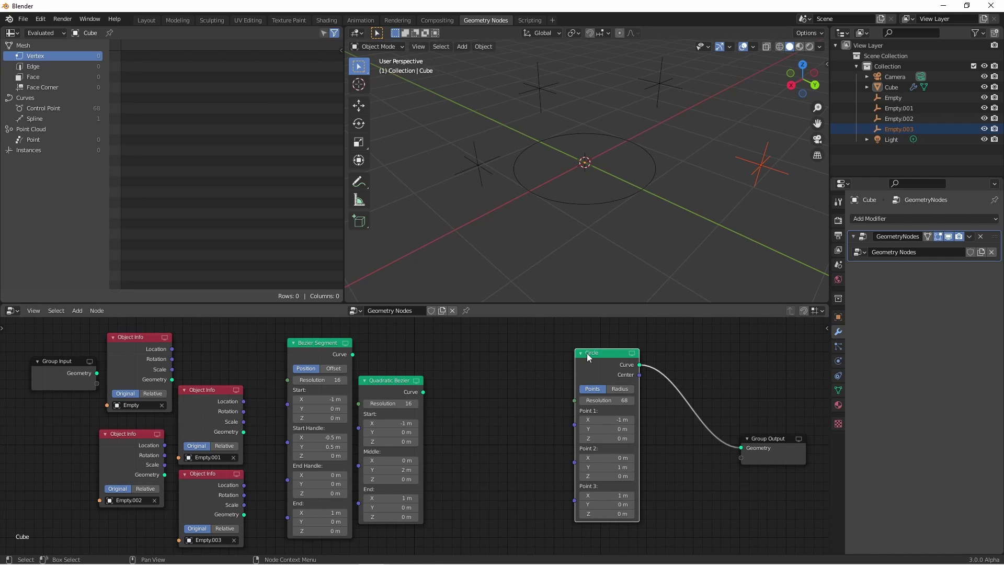
{"action": "left_click_drag", "start_coordinate": [586, 353], "coordinate": [638, 362]}
{"action": "left_click_drag", "start_coordinate": [135, 339], "coordinate": [484, 337]}
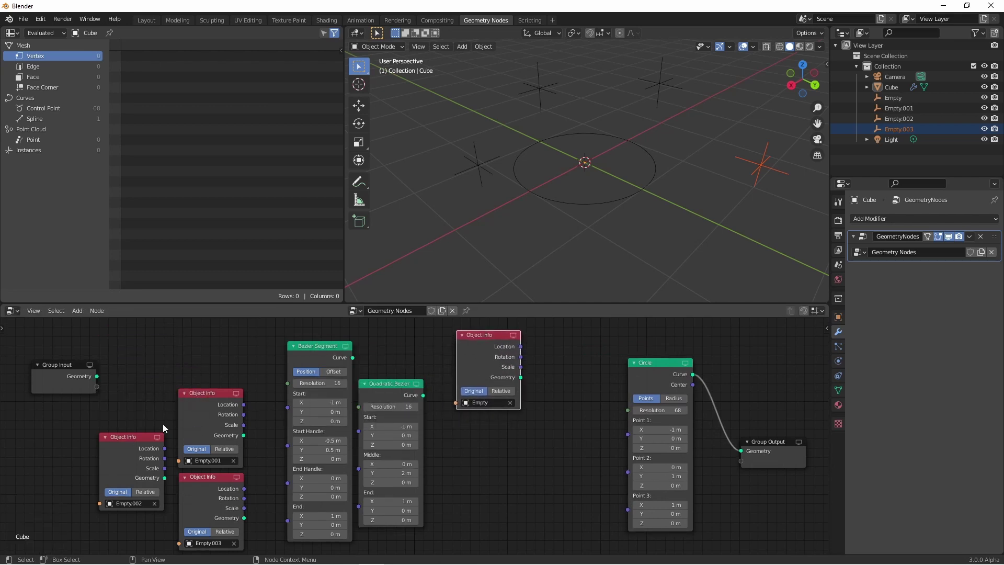
{"action": "left_click_drag", "start_coordinate": [210, 393], "coordinate": [485, 419]}
{"action": "left_click_drag", "start_coordinate": [131, 437], "coordinate": [565, 467]}
- Link the Empty, Empty.001 and Empty.002 locations into Points 1, 2 and 3, then grab Empty.002
{"action": "left_click_drag", "start_coordinate": [520, 346], "coordinate": [628, 420]}
{"action": "left_click_drag", "start_coordinate": [520, 431], "coordinate": [628, 430]}
{"action": "left_click_drag", "start_coordinate": [599, 478], "coordinate": [628, 440]}
{"action": "middle_click_drag", "start_coordinate": [643, 241], "coordinate": [667, 202]}
{"action": "left_click", "coordinate": [635, 124]}
{"action": "key", "text": "g"}
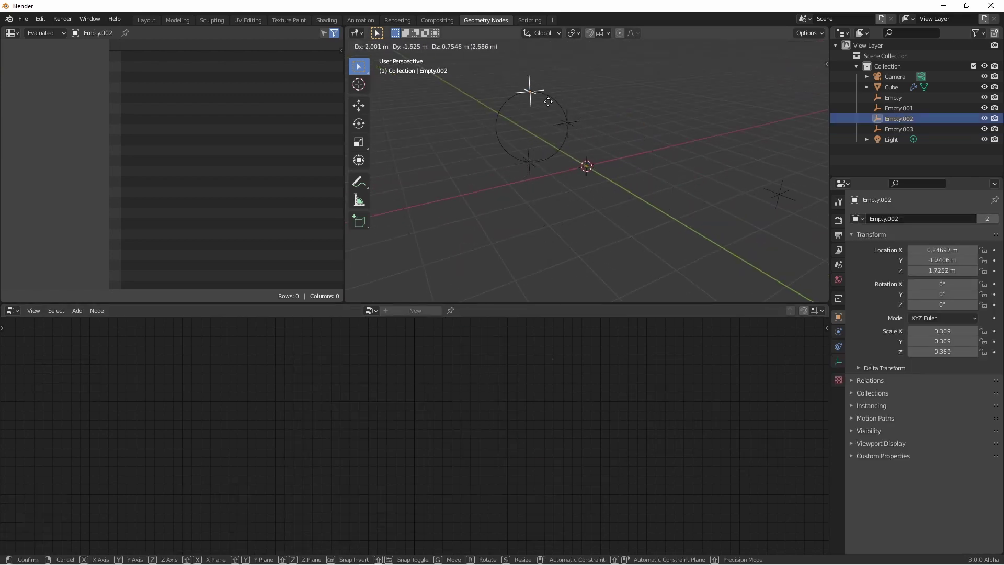
- Reposition Empty.002 and the Empty to resize and tilt the three-point circle
{"action": "left_click", "coordinate": [607, 117]}
{"action": "middle_click_drag", "start_coordinate": [607, 117], "coordinate": [549, 129]}
{"action": "left_click", "coordinate": [548, 130]}
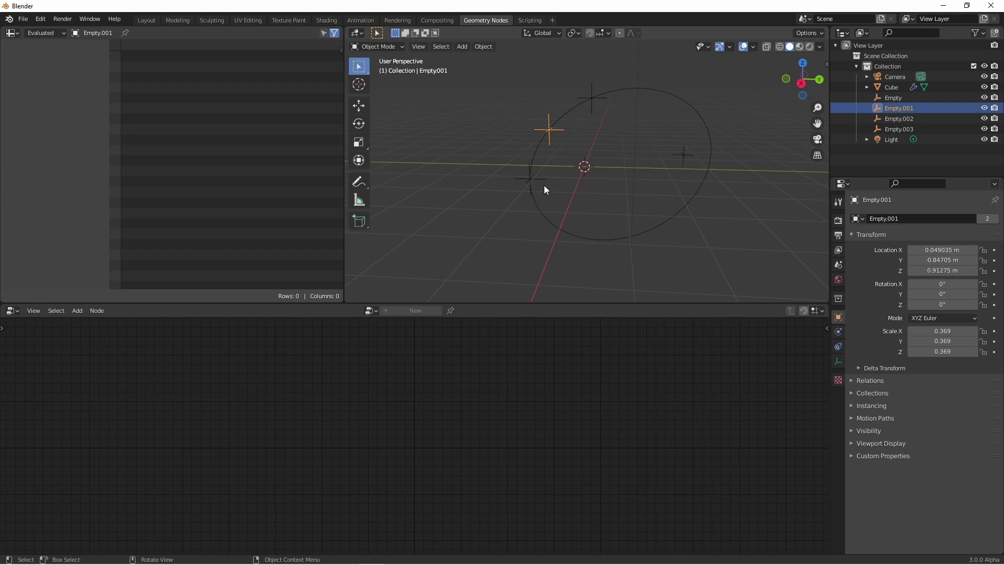
{"action": "left_click", "coordinate": [532, 178]}
{"action": "key", "text": "g"}
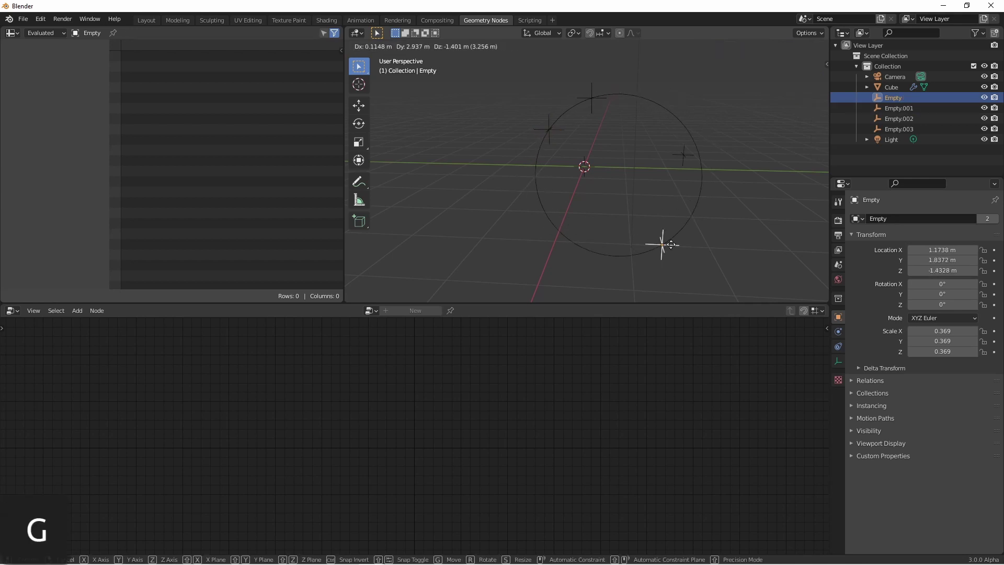
{"action": "left_click", "coordinate": [655, 212]}
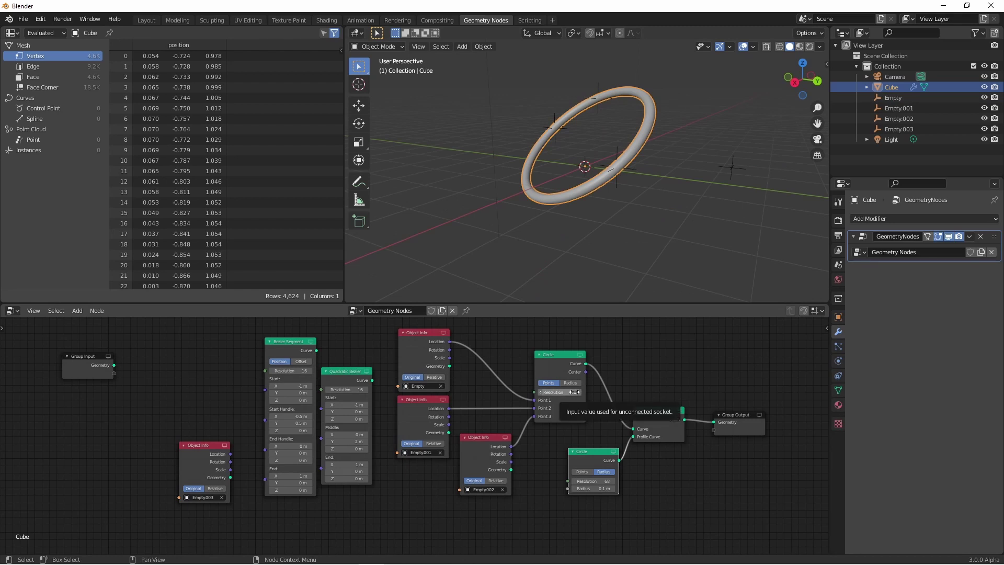
- Set the Circle resolution to 6 for a hexagonal tube ring and inspect it
{"action": "left_click", "coordinate": [574, 392]}
{"action": "type", "text": "6"}
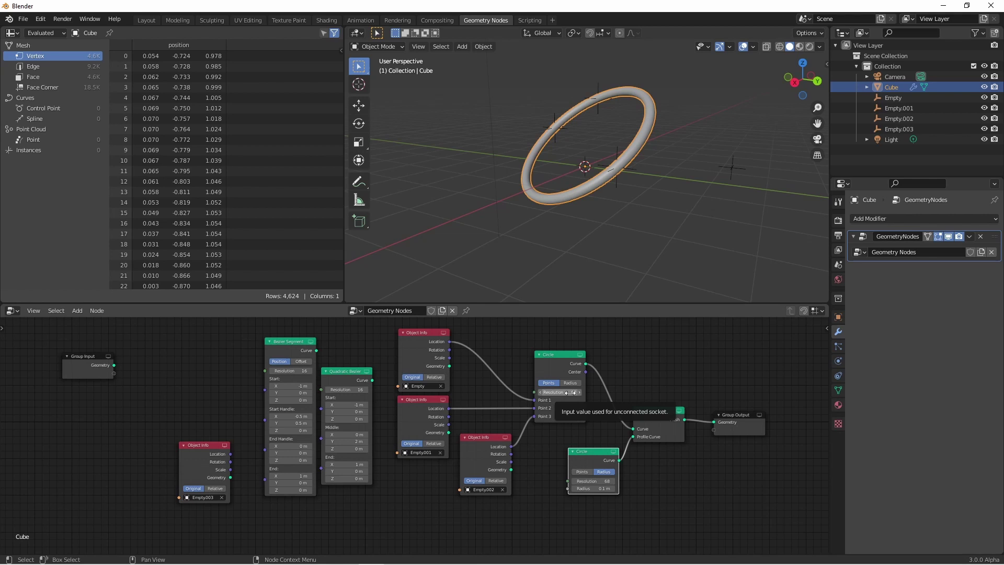
{"action": "key", "text": "Return"}
{"action": "middle_click_drag", "start_coordinate": [627, 209], "coordinate": [652, 189]}
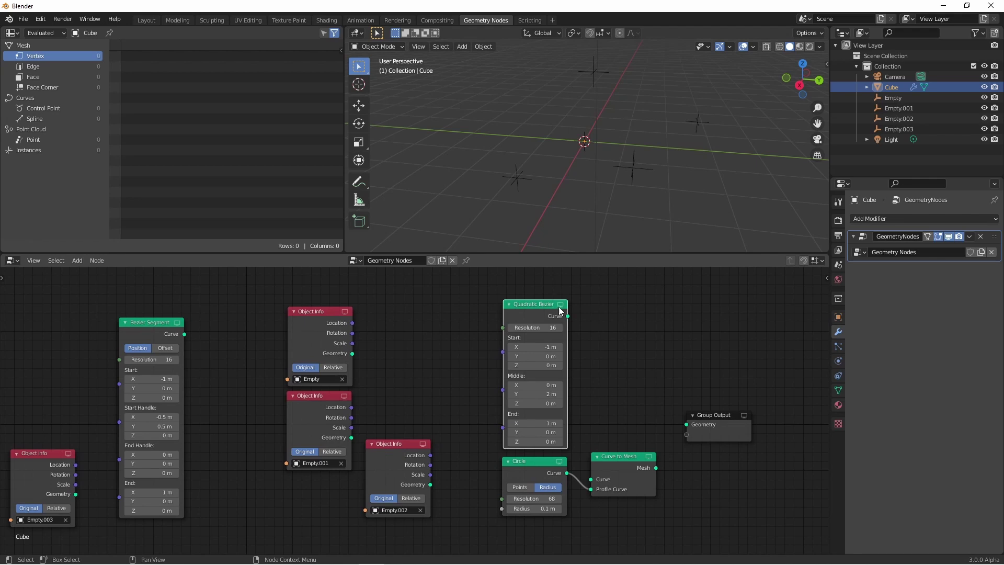
- Switch to top view and wire the Quadratic Bezier's Curve into the Group Output
{"action": "key", "text": "KP_7"}
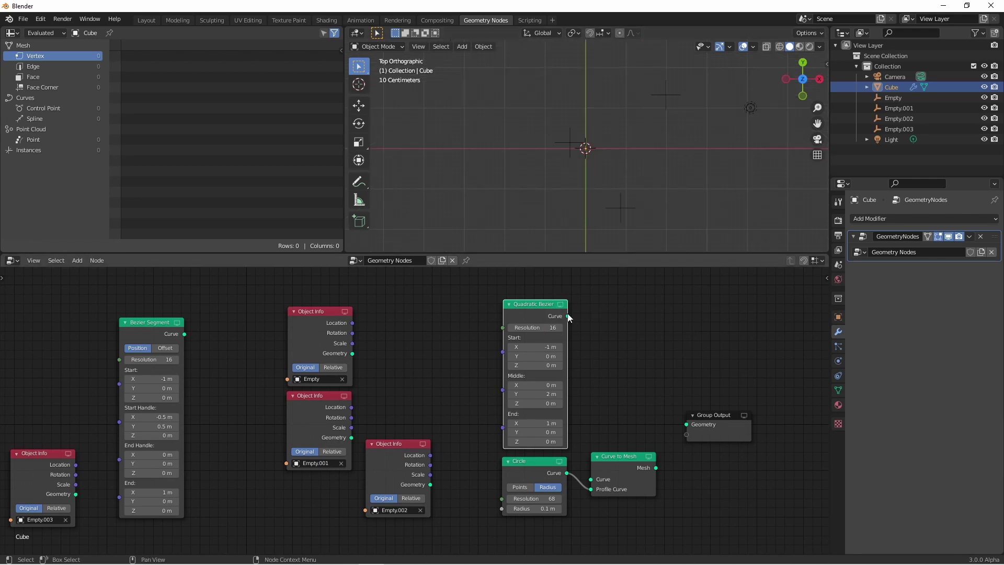
{"action": "left_click_drag", "start_coordinate": [569, 317], "coordinate": [688, 426]}
- Drive the Quadratic Bezier's Start from Empty's location, move Empty.002, and lower resolution to 5
{"action": "left_click_drag", "start_coordinate": [353, 323], "coordinate": [502, 338]}
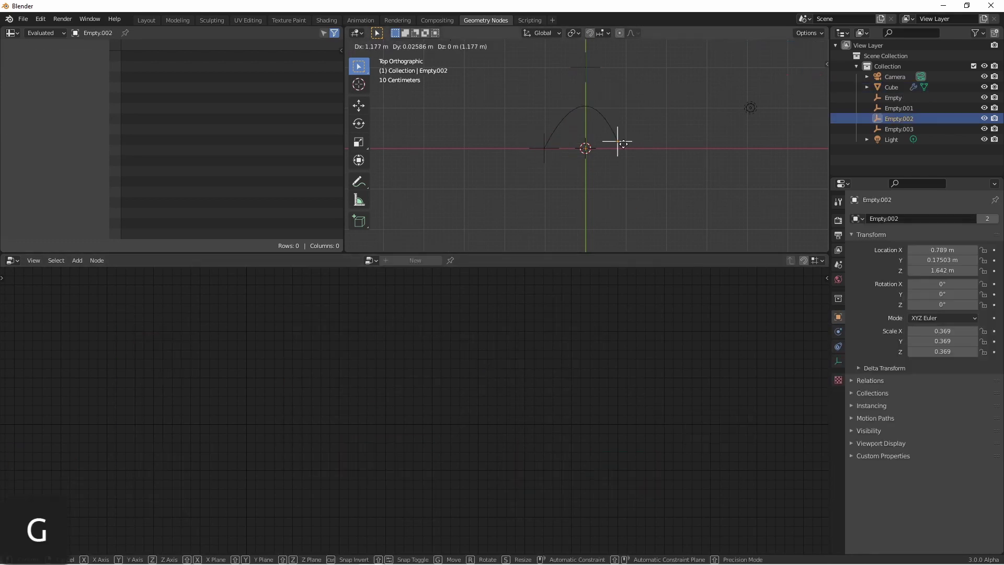
{"action": "left_click", "coordinate": [623, 143]}
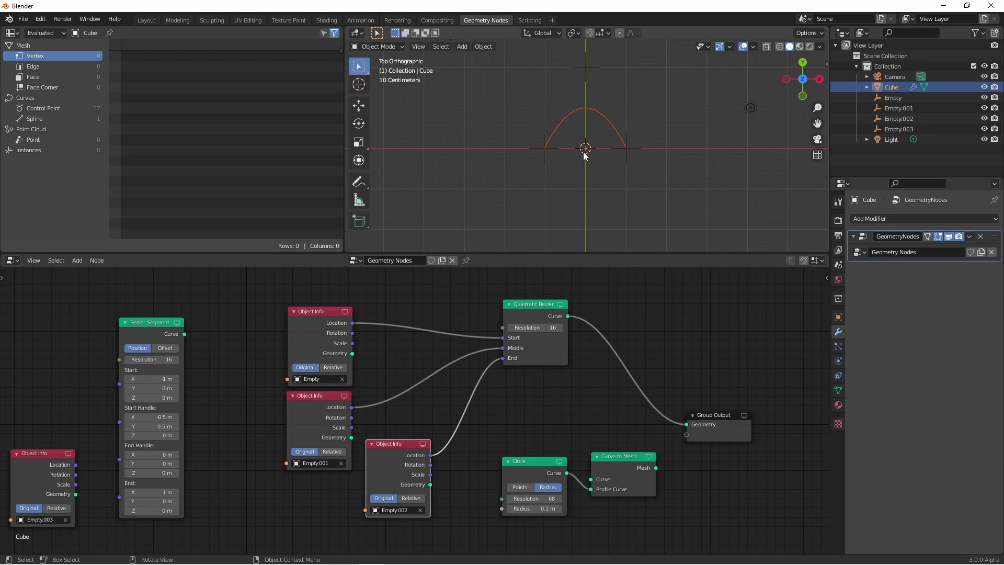
{"action": "key", "text": "g"}
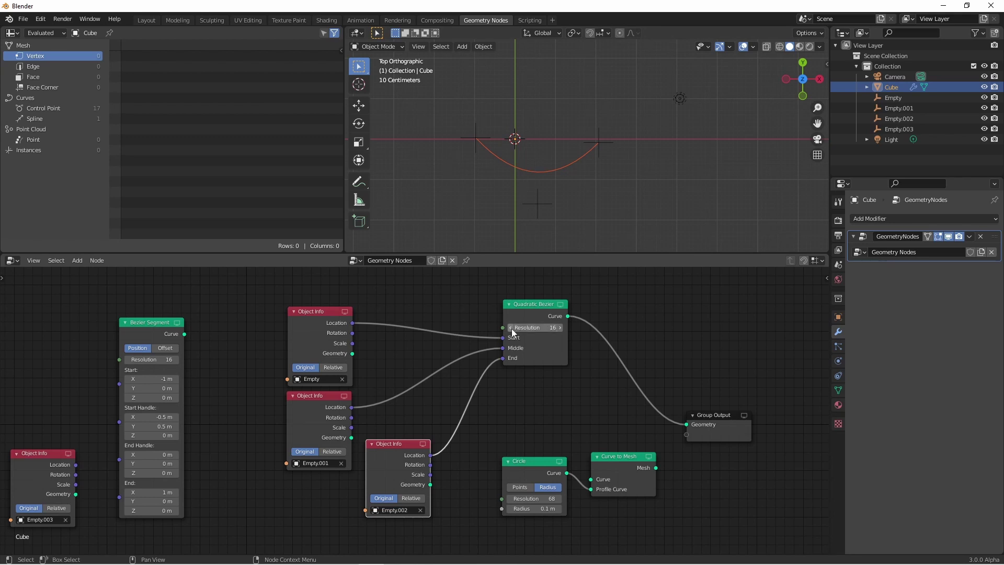
{"action": "left_click_drag", "start_coordinate": [512, 332], "coordinate": [543, 327]}
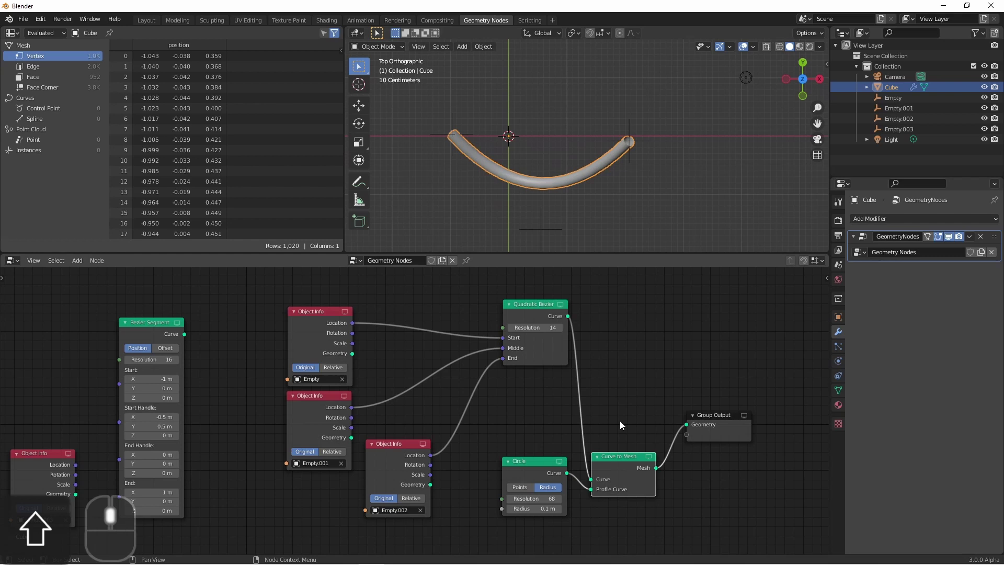
- Move the Curve to Mesh node higher, shift Empty.002 so the tube end follows, and reselect the Cube
{"action": "left_click", "coordinate": [619, 456]}
{"action": "key", "text": "g"}
{"action": "left_click", "coordinate": [618, 398]}
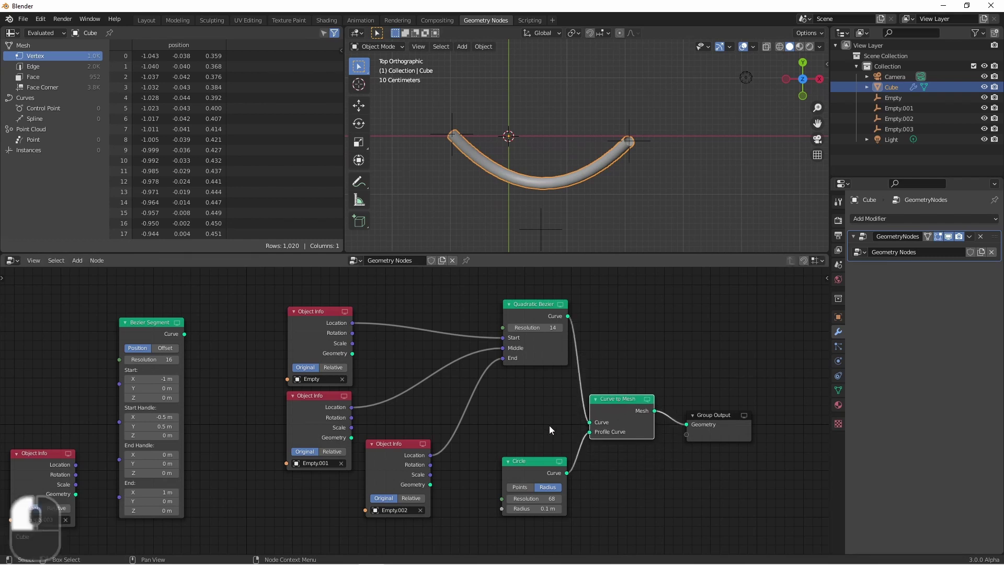
{"action": "left_click", "coordinate": [629, 141]}
{"action": "left_click_drag", "start_coordinate": [628, 131], "coordinate": [652, 143]}
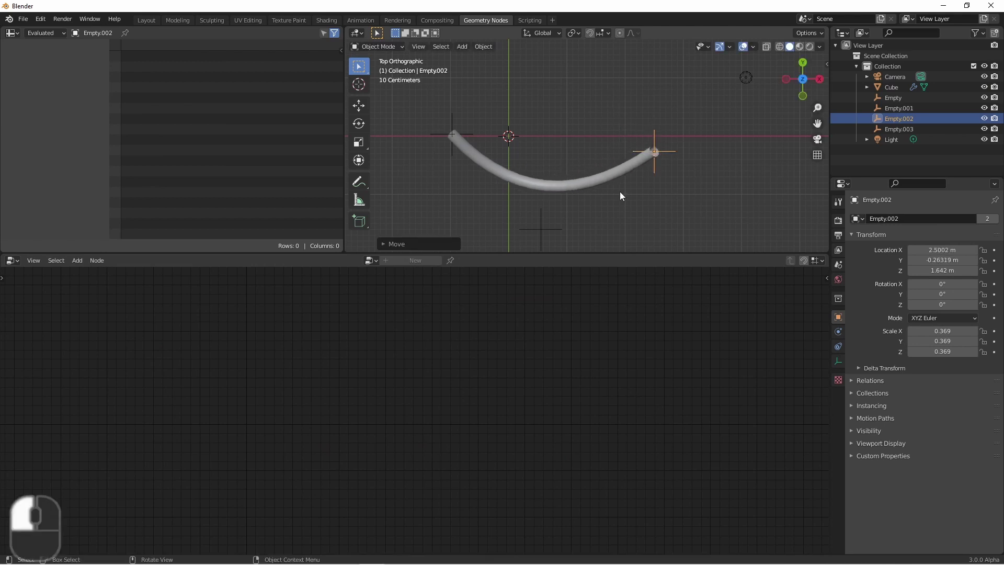
{"action": "left_click", "coordinate": [550, 216]}
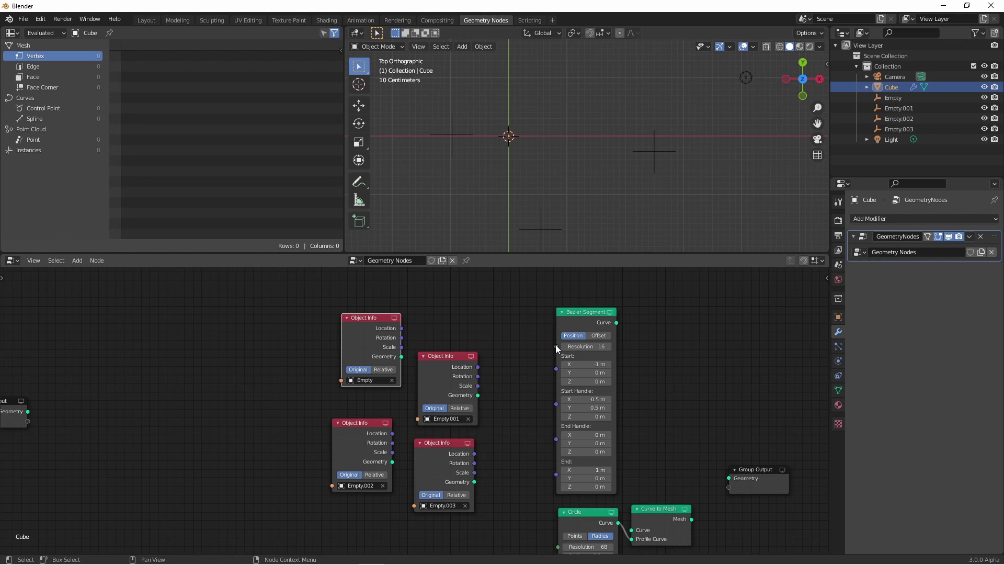
- Feed the Bezier Segment curve to the output, drive its Start from Empty, and pin the Cube's tree
{"action": "left_click_drag", "start_coordinate": [607, 322], "coordinate": [729, 478]}
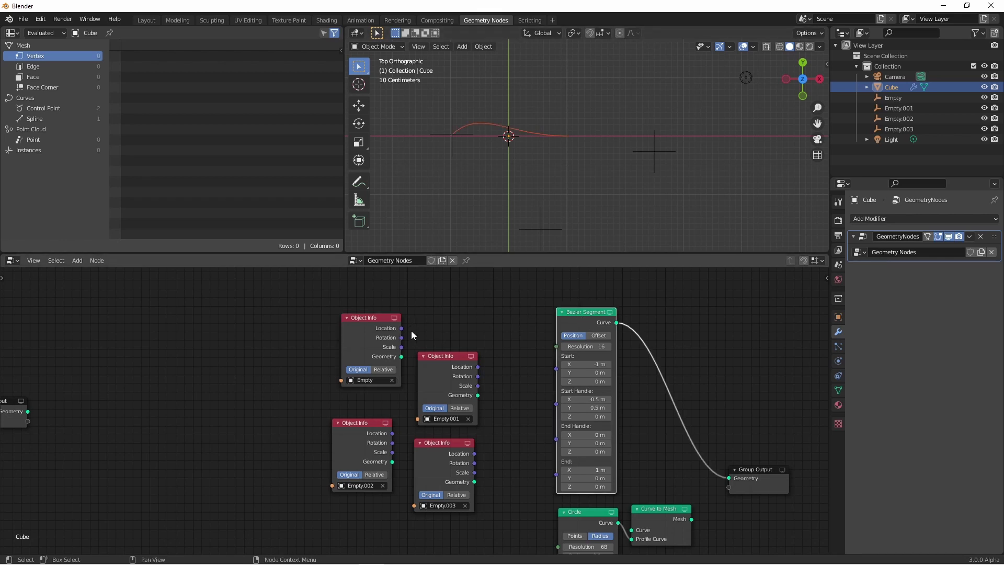
{"action": "left_click_drag", "start_coordinate": [401, 328], "coordinate": [556, 369]}
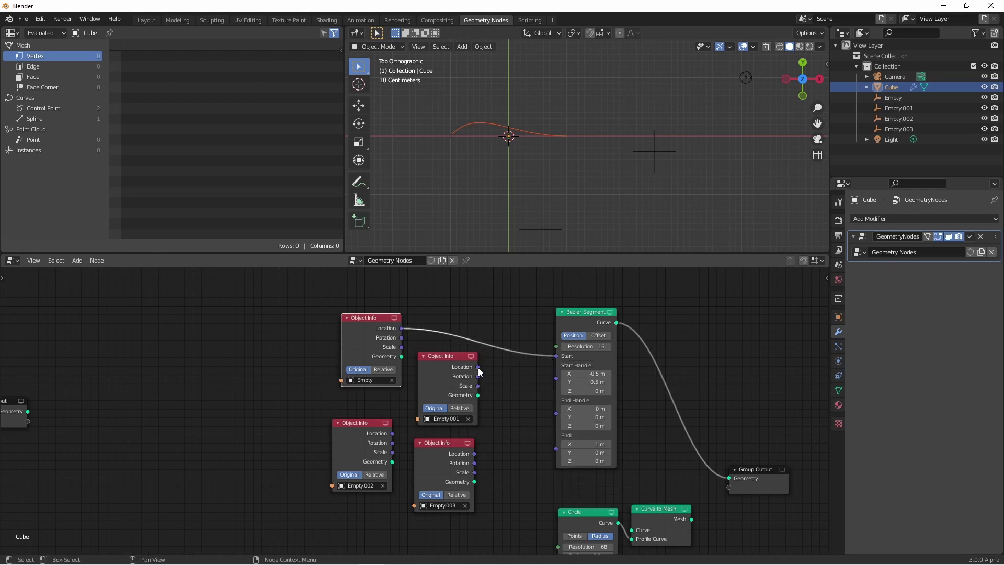
{"action": "left_click", "coordinate": [541, 228]}
{"action": "key", "text": "g"}
{"action": "left_click", "coordinate": [478, 96]}
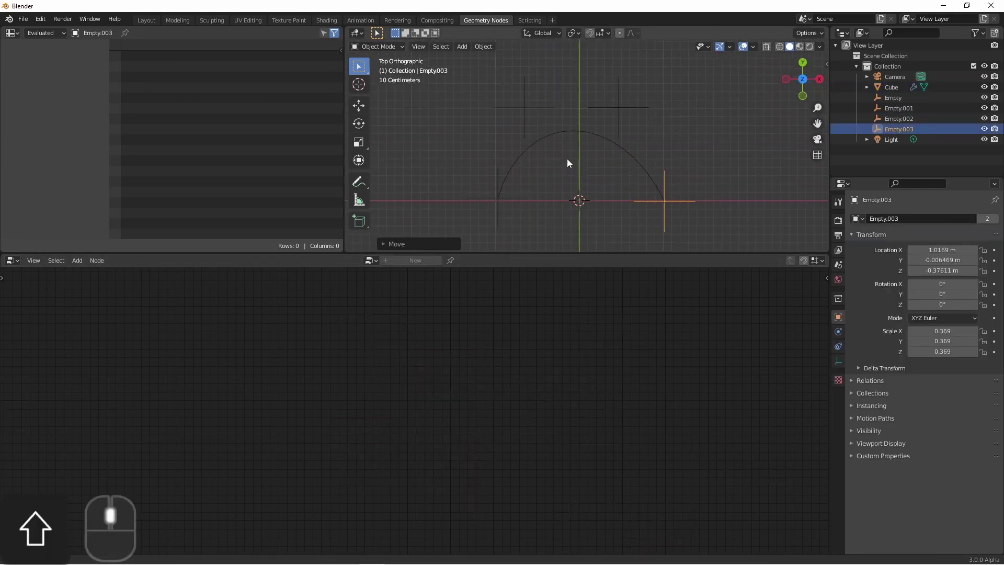
{"action": "left_click", "coordinate": [560, 128]}
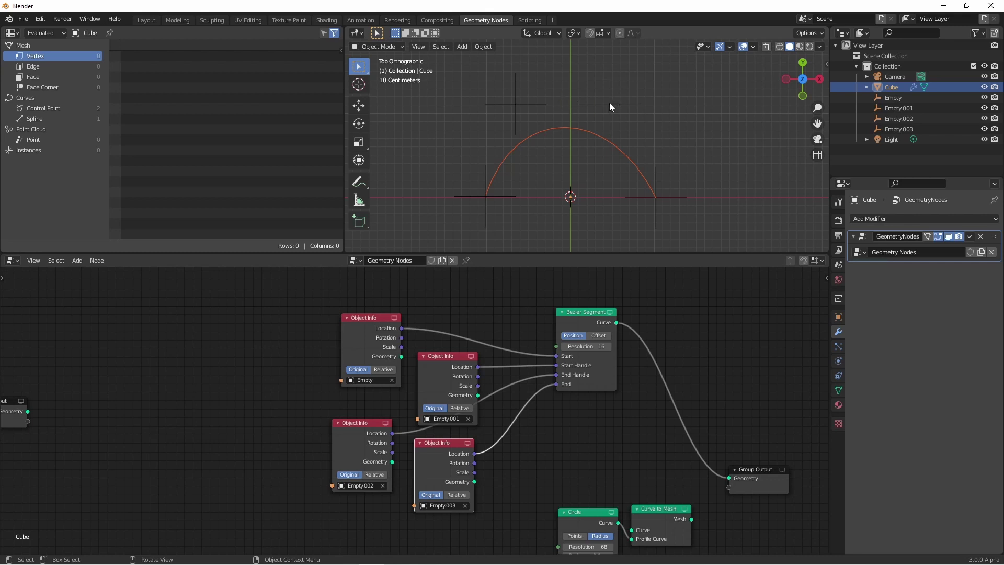
{"action": "left_click", "coordinate": [600, 211]}
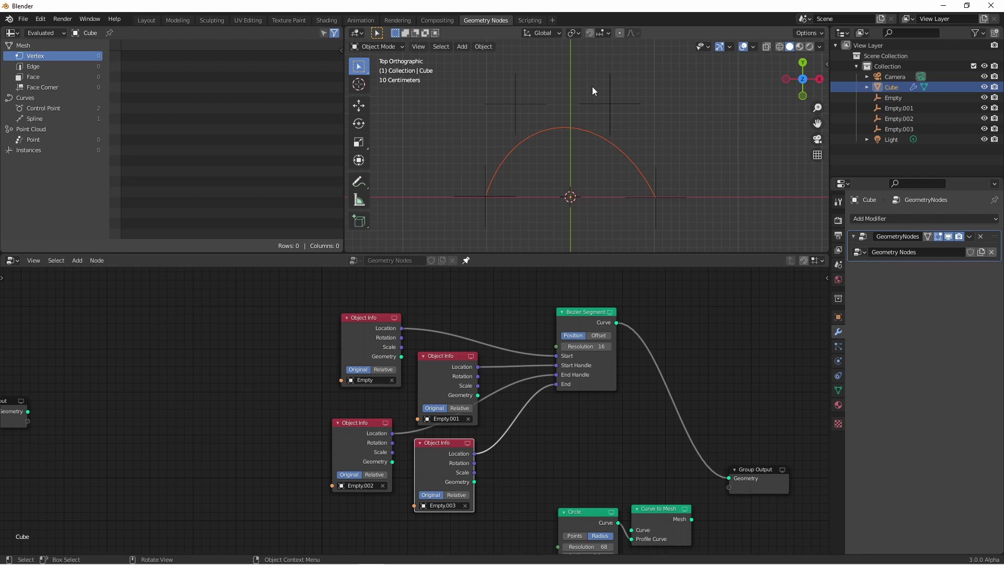
- Move Empty.001 up-left and Empty.002 to X 0.61084, Y −1.2815 m, bending the curve into an S
{"action": "left_click", "coordinate": [515, 103]}
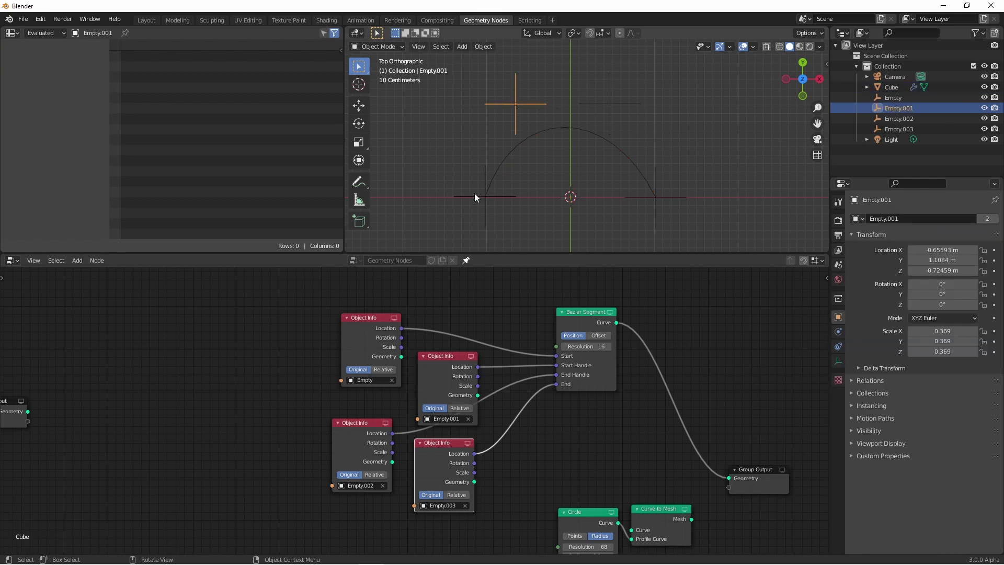
{"action": "key", "text": "g"}
{"action": "left_click", "coordinate": [508, 79]}
{"action": "left_click", "coordinate": [591, 93]}
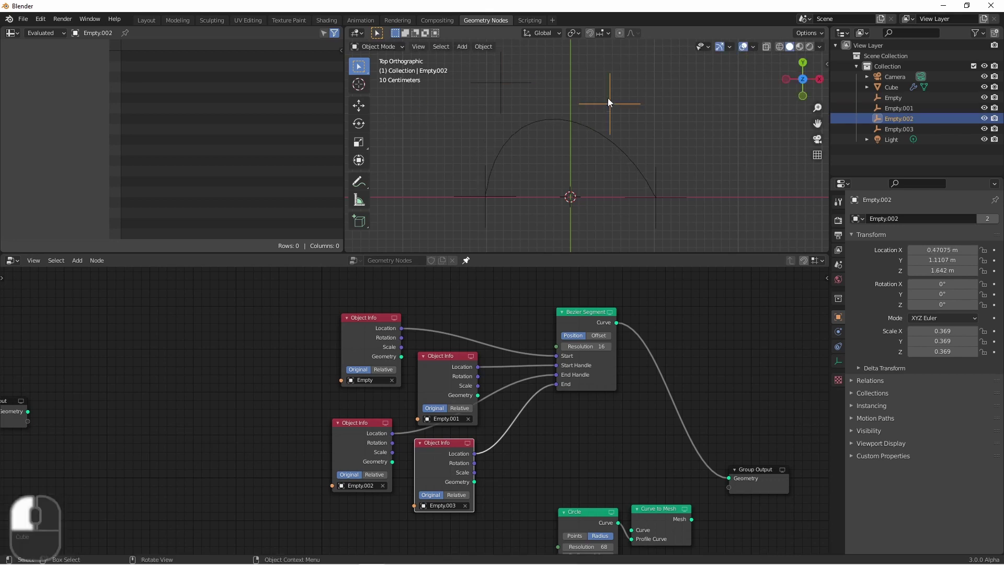
{"action": "key", "text": "g"}
{"action": "left_click", "coordinate": [617, 110]}
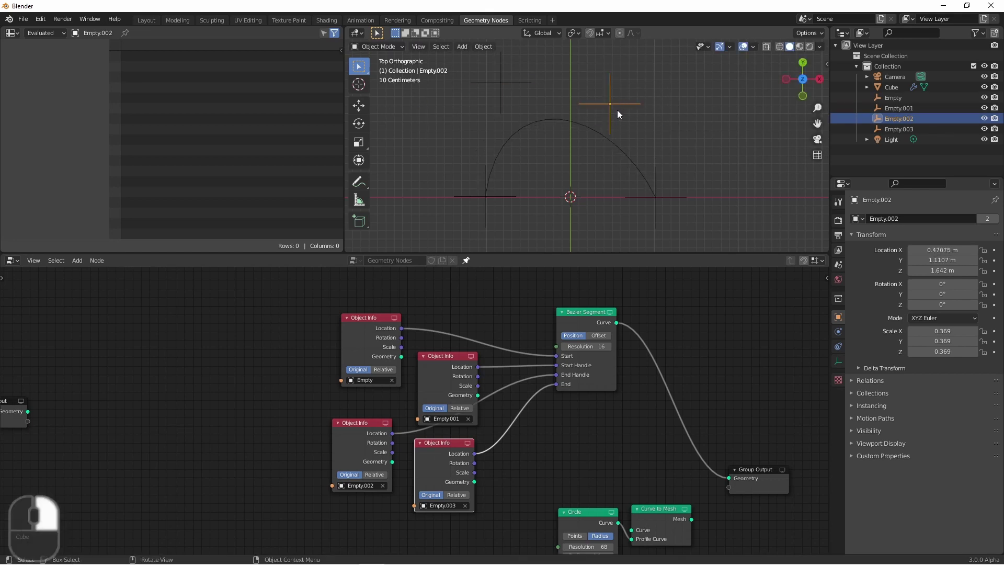
{"action": "scroll", "coordinate": [617, 110], "scroll_direction": "down", "scroll_amount": 3}
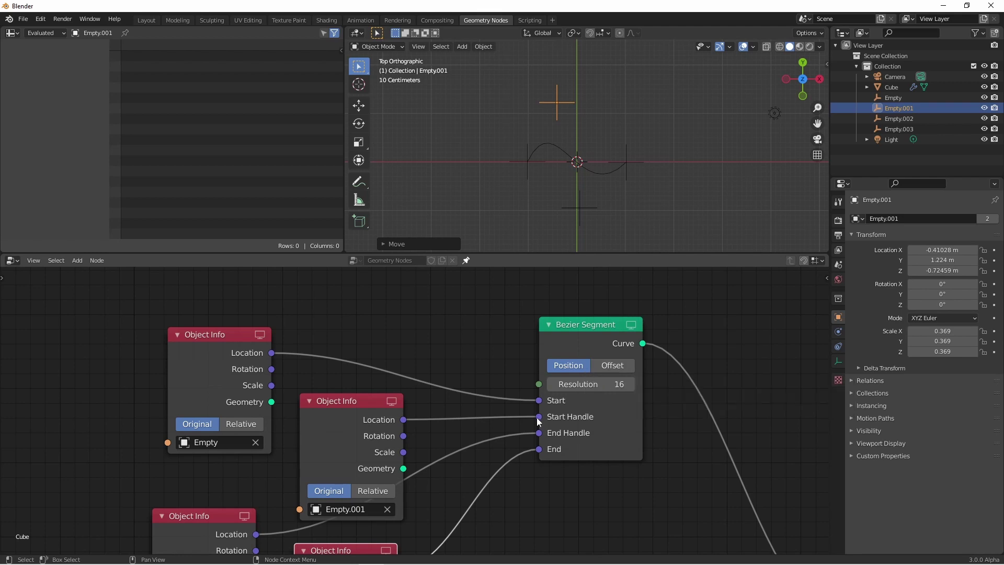
- Unlink the empties from Start Handle and End Handle and switch the Bezier Segment to Offset mode
{"action": "left_click_drag", "start_coordinate": [536, 417], "coordinate": [515, 431]}
{"action": "left_click_drag", "start_coordinate": [539, 477], "coordinate": [518, 466]}
{"action": "left_click", "coordinate": [612, 365]}
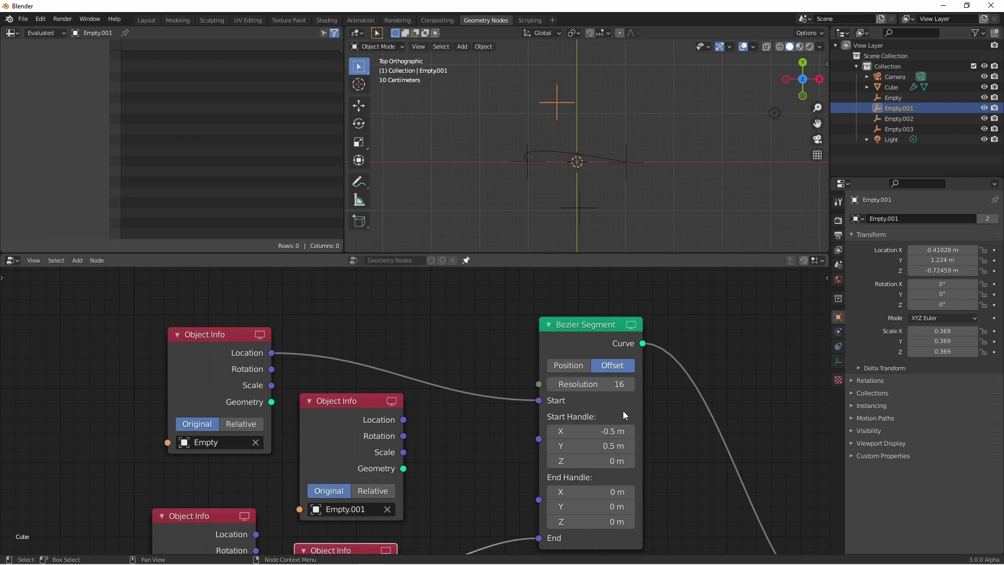
- Set the Start Handle offset to X 0 m and Y 1 m (0.5*2)
{"action": "left_click_drag", "start_coordinate": [588, 431], "coordinate": [588, 431]}
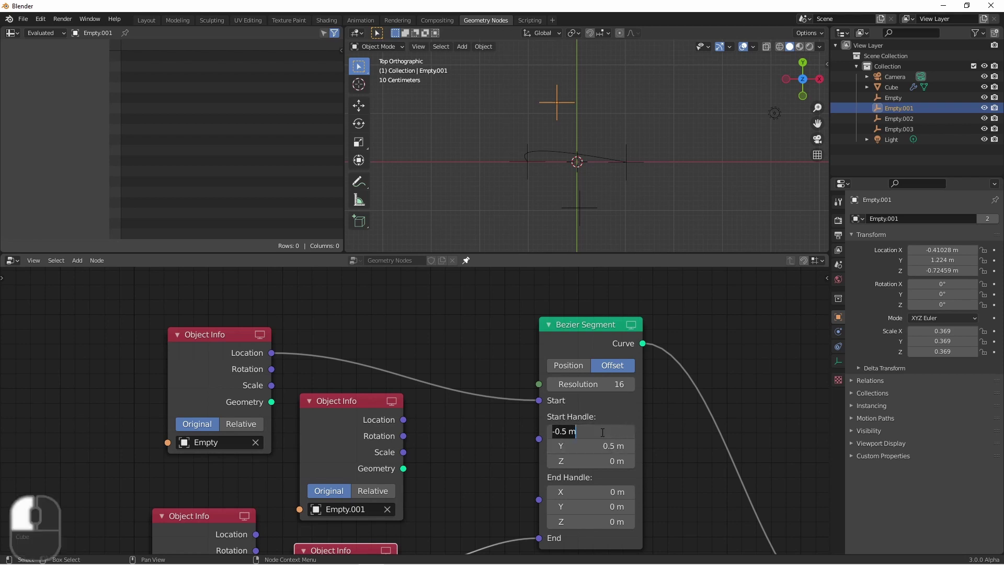
{"action": "key", "text": "Tab"}
{"action": "type", "text": "*2"}
{"action": "key", "text": "Return"}
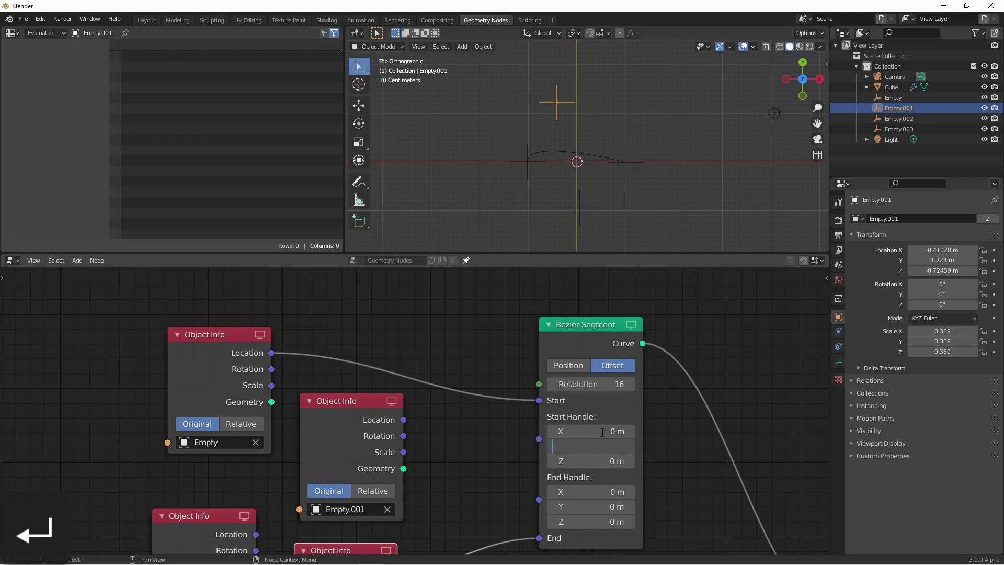
{"action": "key", "text": "Tab"}
- Reposition the Empty near the start of the curve
{"action": "left_click", "coordinate": [528, 166]}
{"action": "key", "text": "g"}
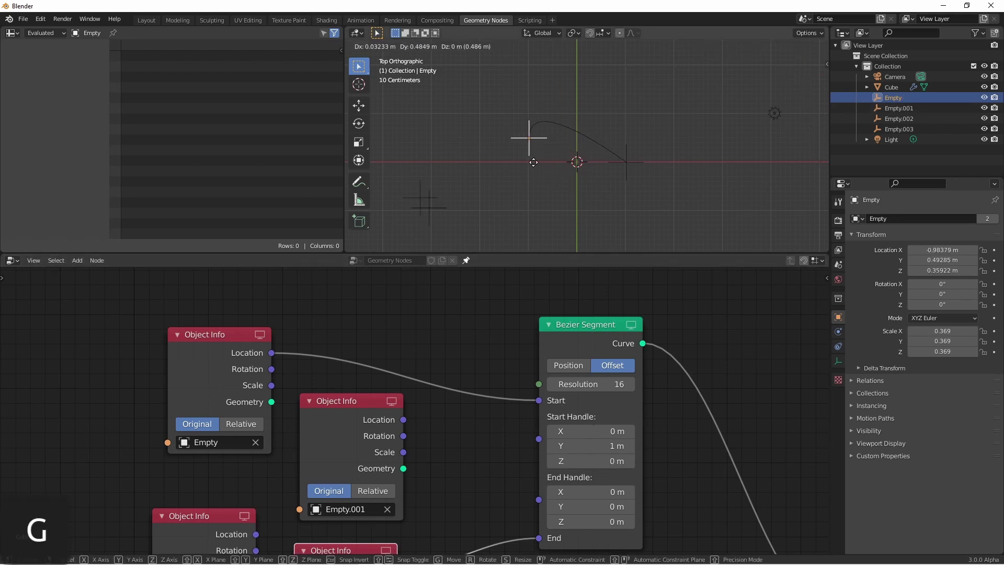
{"action": "left_click", "coordinate": [539, 178]}
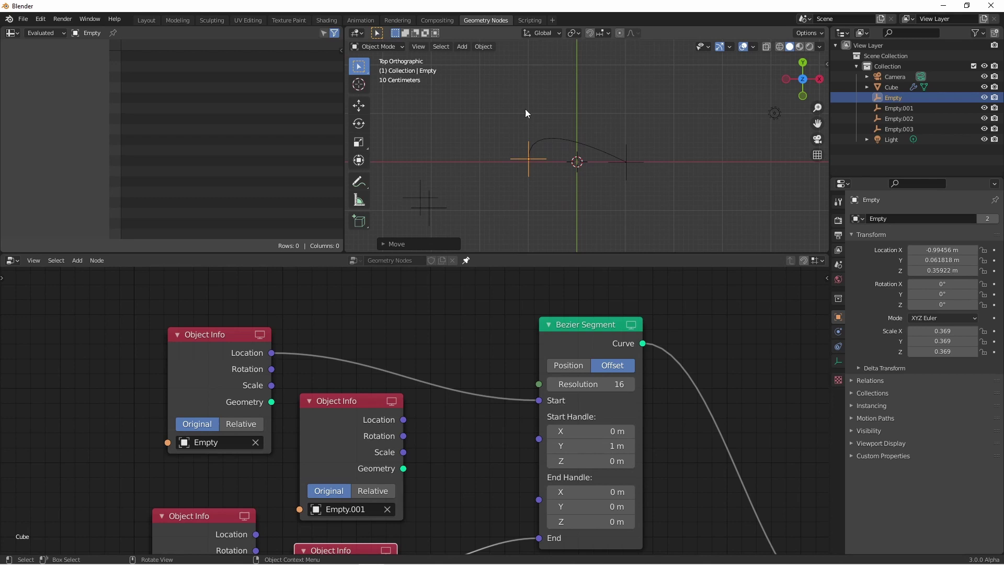
{"action": "left_click", "coordinate": [527, 159]}
{"action": "key", "text": "g"}
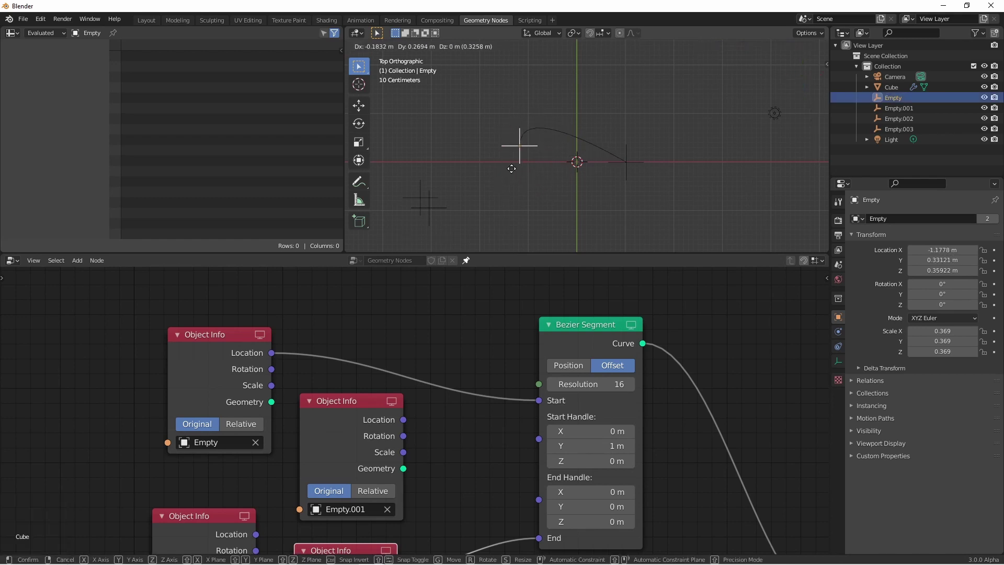
{"action": "left_click", "coordinate": [522, 167]}
- With Empty.003 selected, set the End Handle Y offset to -1 m
{"action": "left_click", "coordinate": [625, 166]}
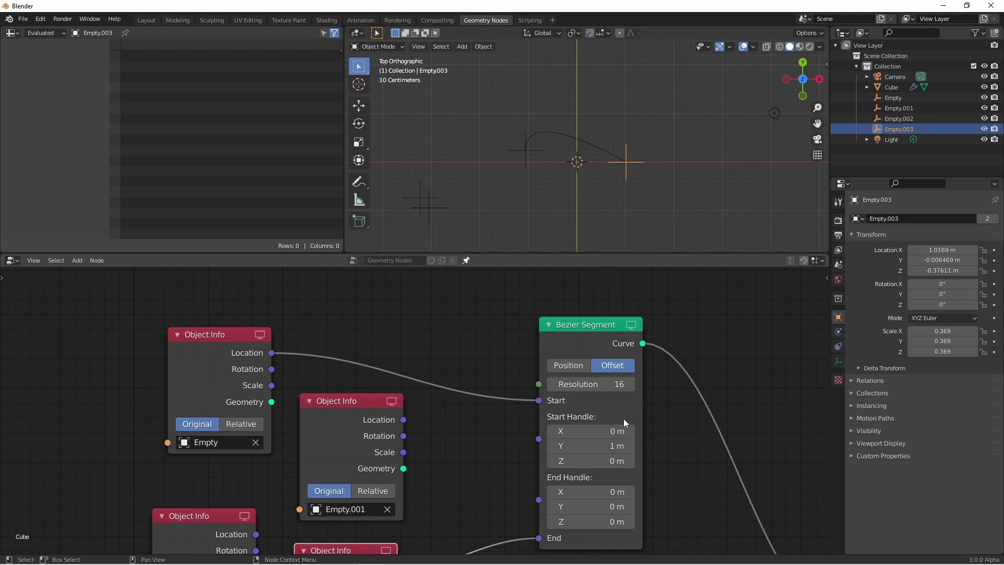
{"action": "scroll", "coordinate": [589, 459], "scroll_direction": "down", "scroll_amount": 2, "text": "shift"}
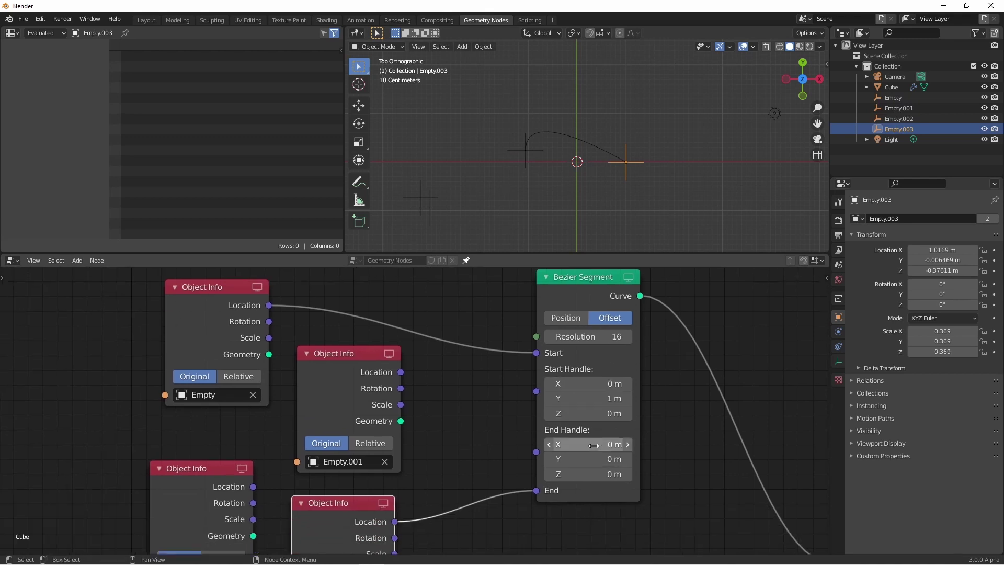
{"action": "left_click", "coordinate": [596, 459]}
{"action": "type", "text": "-1"}
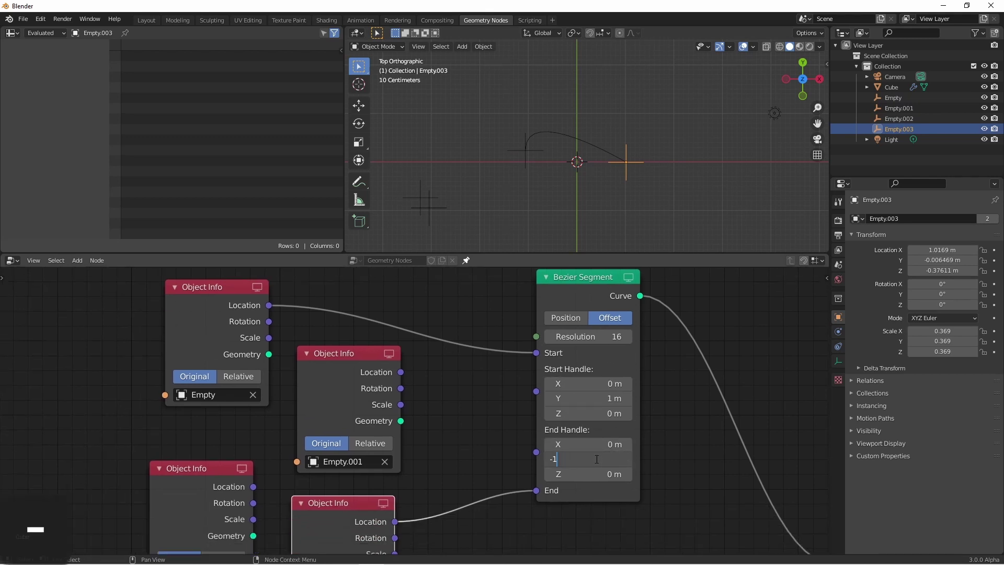
{"action": "key", "text": "Return"}
- Move Empty.003 to the right so the curve forms an S
{"action": "key", "text": "g"}
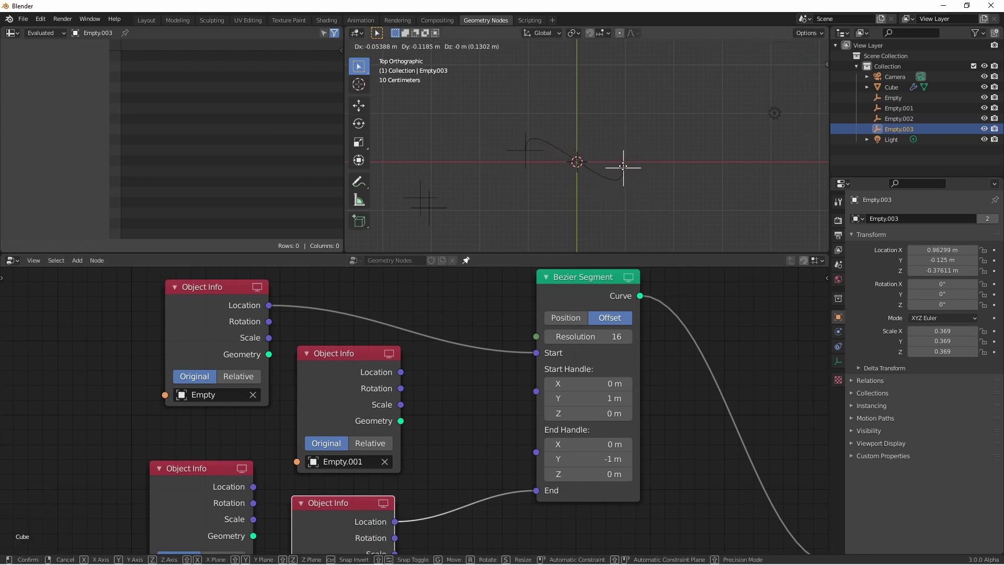
{"action": "left_click", "coordinate": [622, 170]}
{"action": "key", "text": "g"}
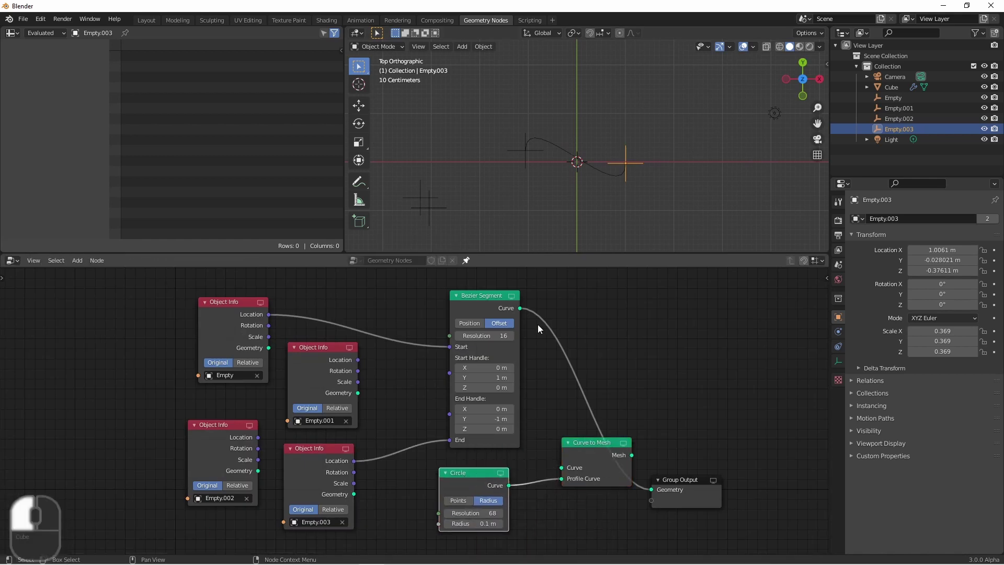
- Feed the Bezier Segment curve into Curve to Mesh and move Empty.003 to reshape the tube
{"action": "left_click_drag", "start_coordinate": [521, 308], "coordinate": [556, 465]}
{"action": "left_click_drag", "start_coordinate": [556, 465], "coordinate": [562, 468]}
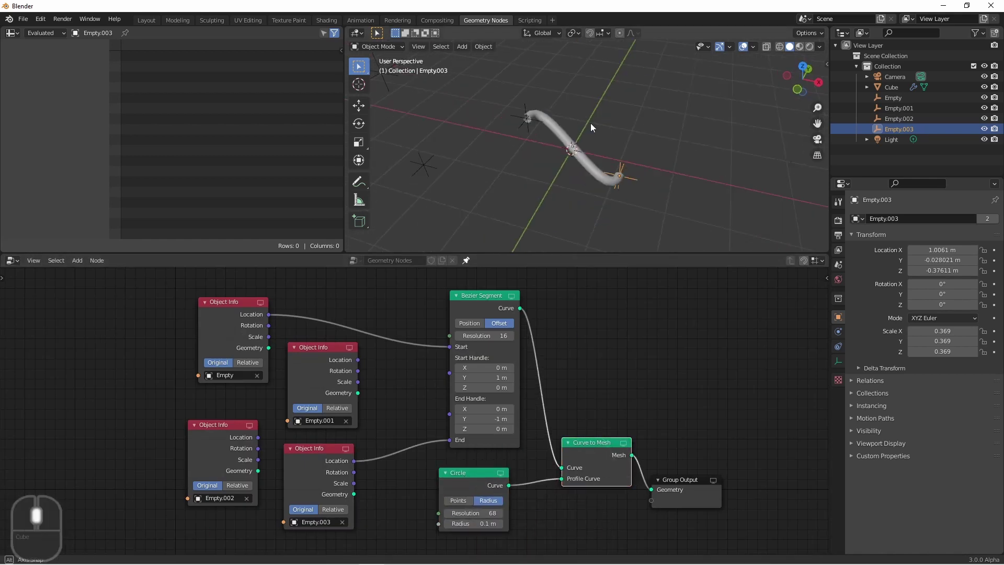
{"action": "left_click", "coordinate": [547, 65]}
{"action": "left_click", "coordinate": [630, 173]}
{"action": "key", "text": "g"}
{"action": "left_click", "coordinate": [624, 175]}
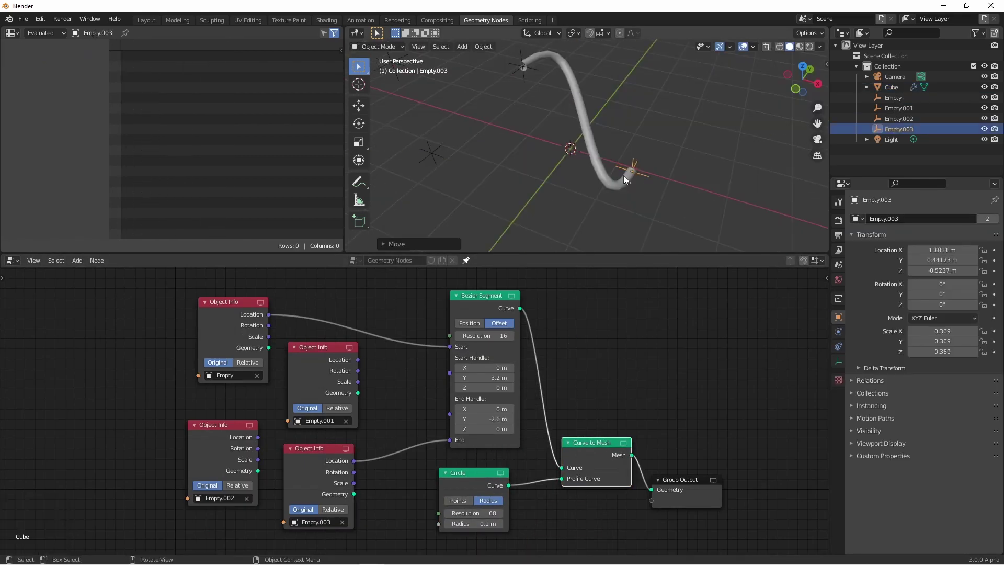